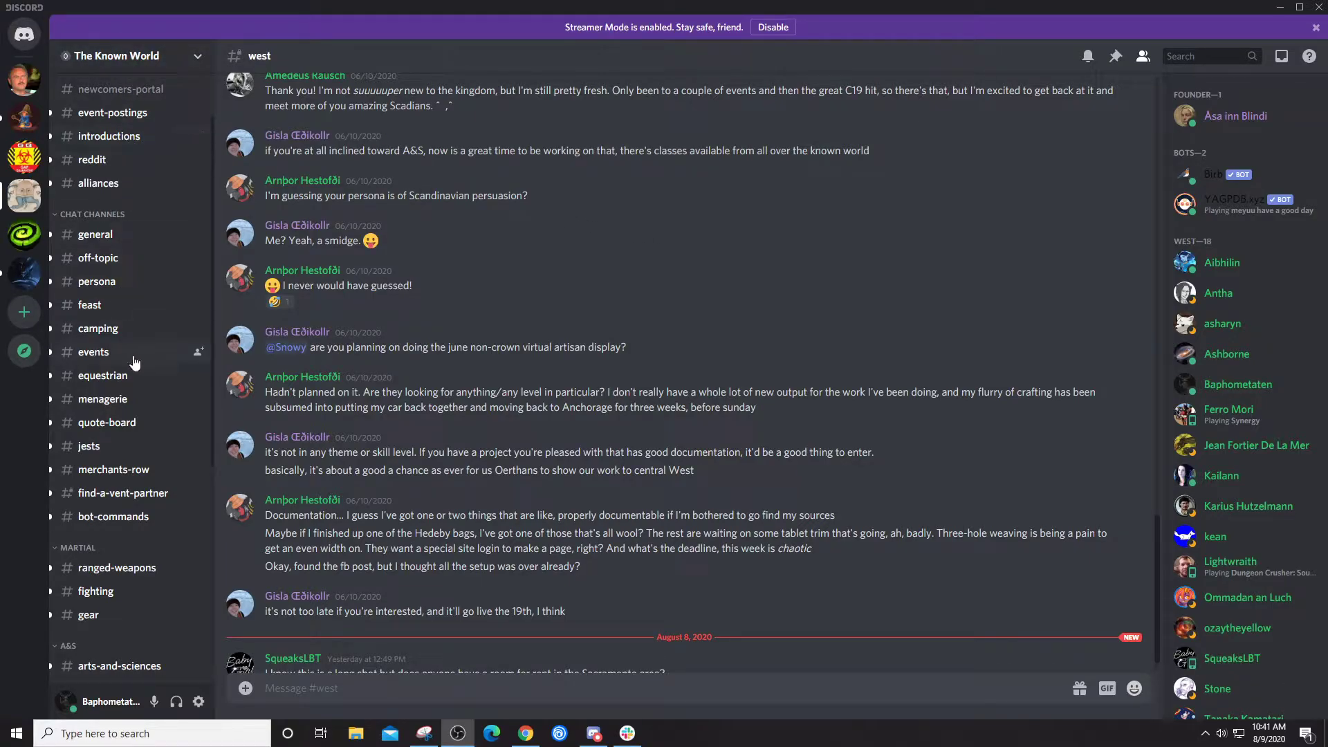
Step: Browse The Known World's text channels, viewing introductions, alliances and general
scroll(135, 361, down, 5)
scroll(135, 362, up, 5)
click(105, 123)
click(106, 138)
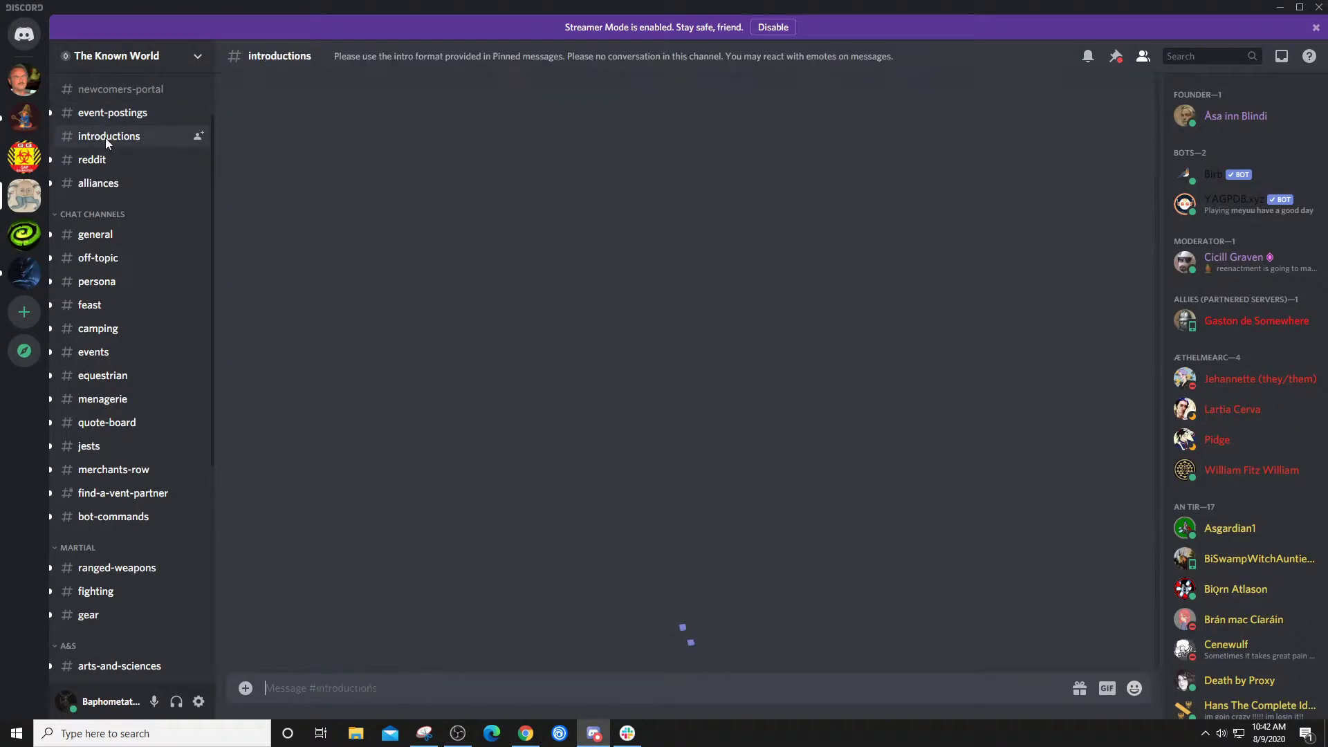
click(93, 185)
click(94, 236)
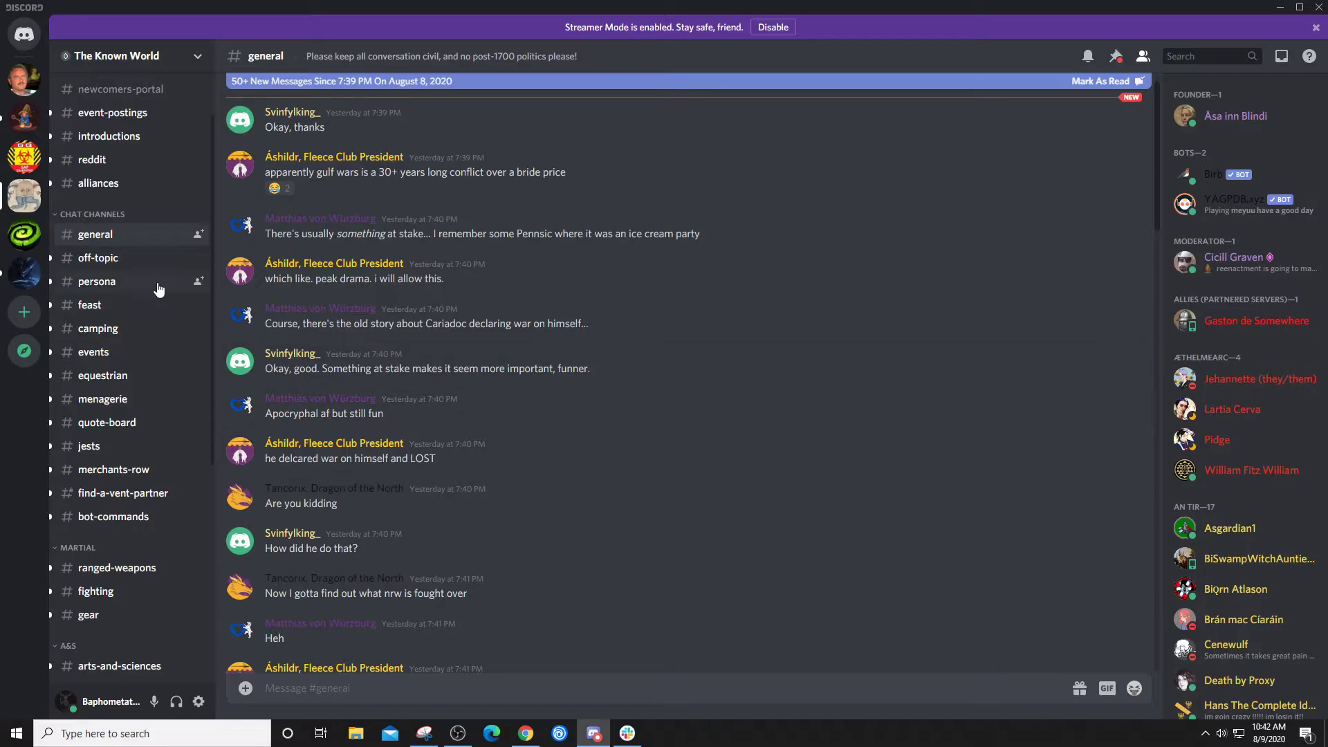
Step: Join the General voice channel and turn on the camera
scroll(158, 289, down, 5)
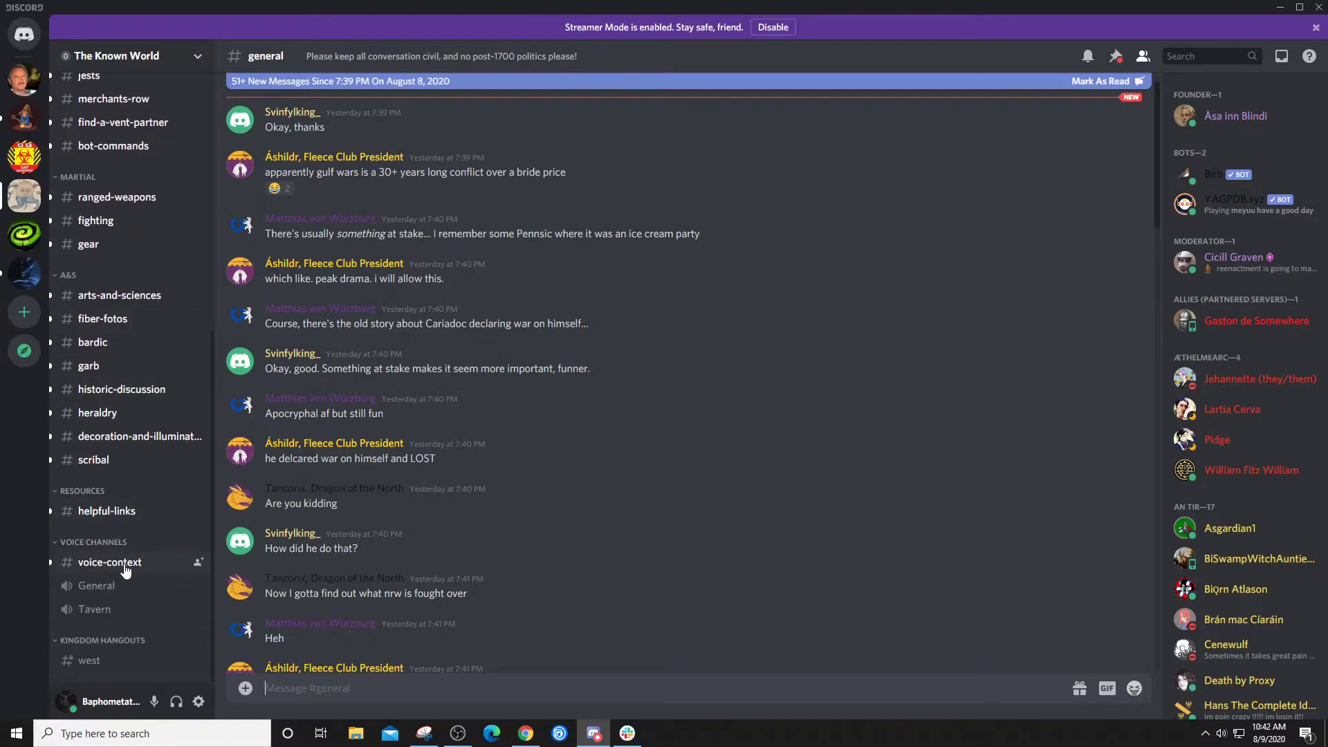
click(121, 596)
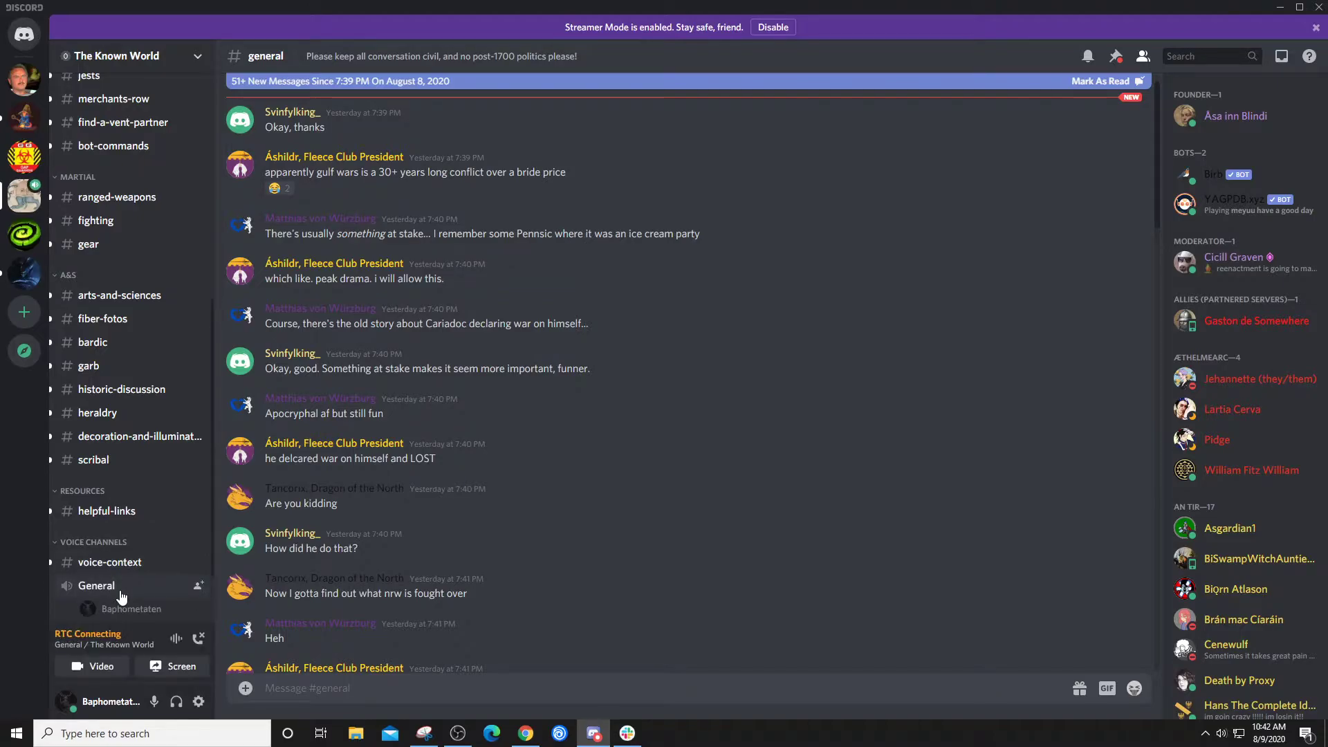
click(111, 666)
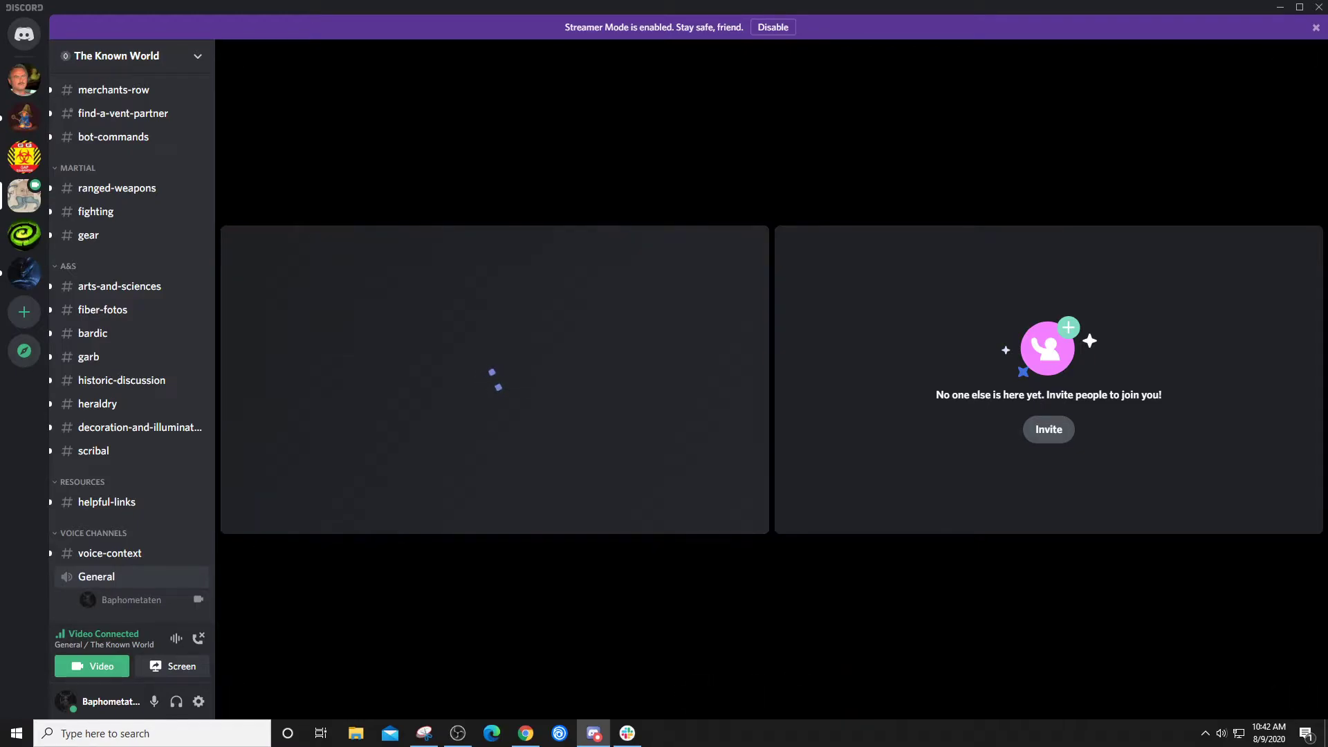
mouse_move(486, 608)
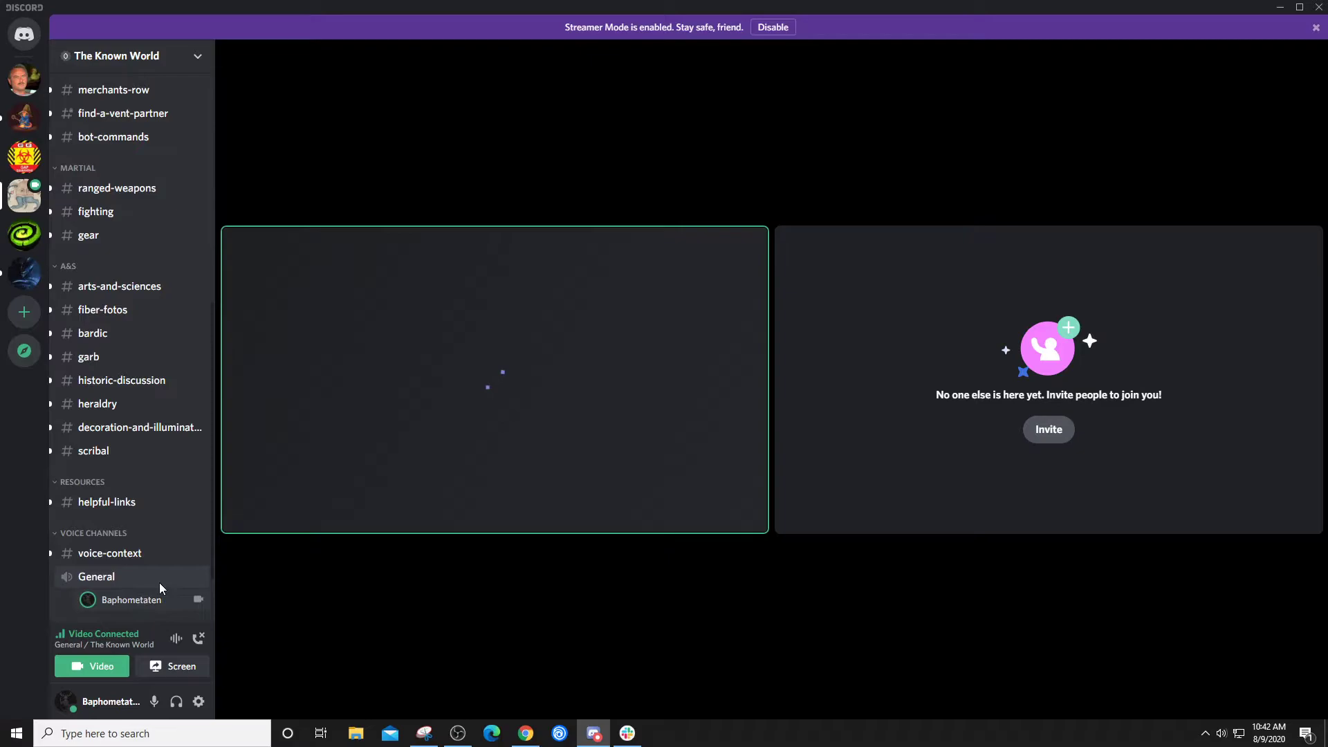
Step: Switch to the Tavern voice channel, then turn the camera on and back off
scroll(165, 582, down, 2)
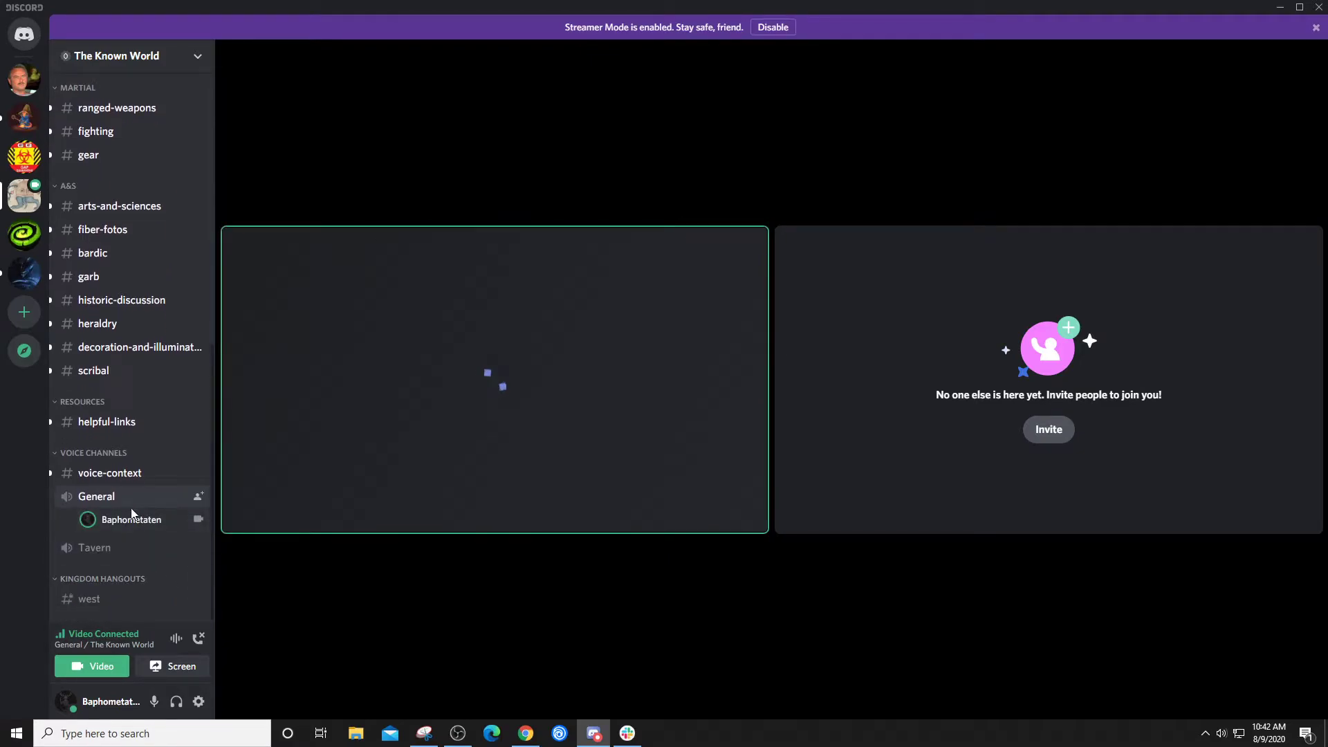
click(131, 550)
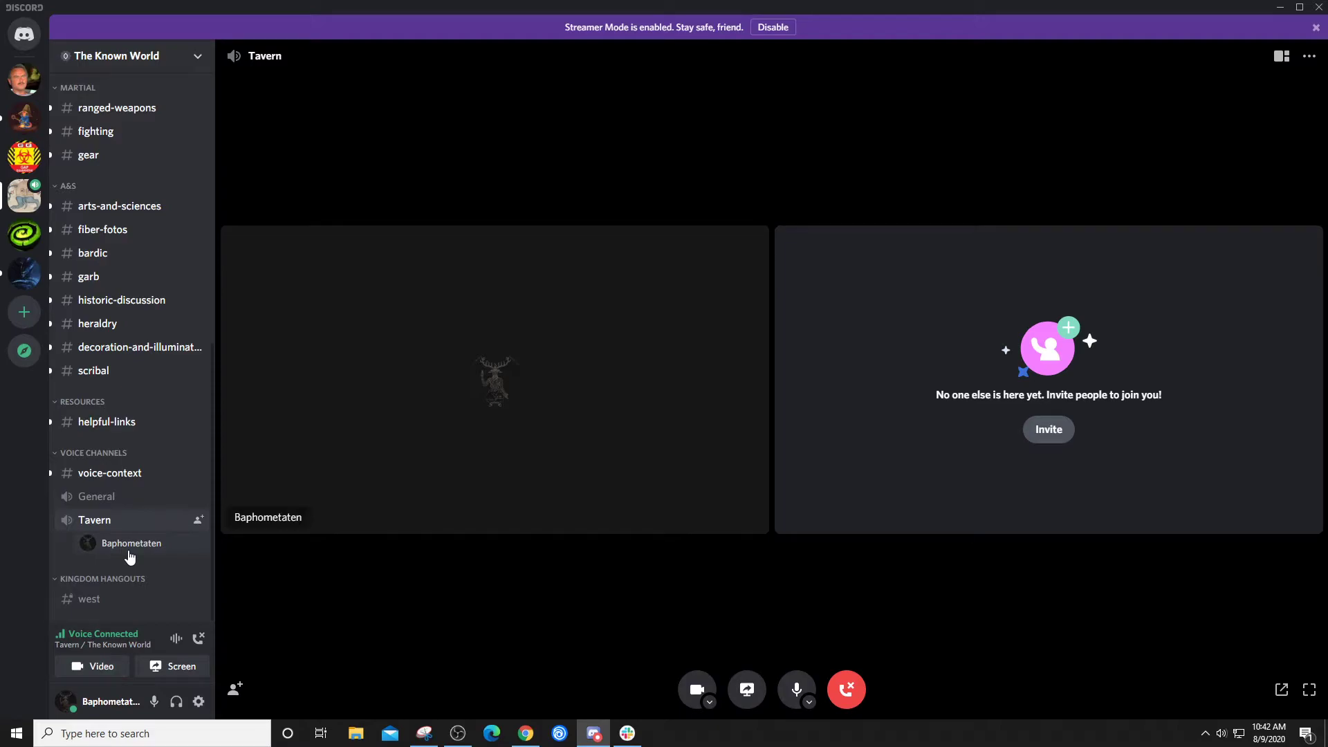
click(111, 668)
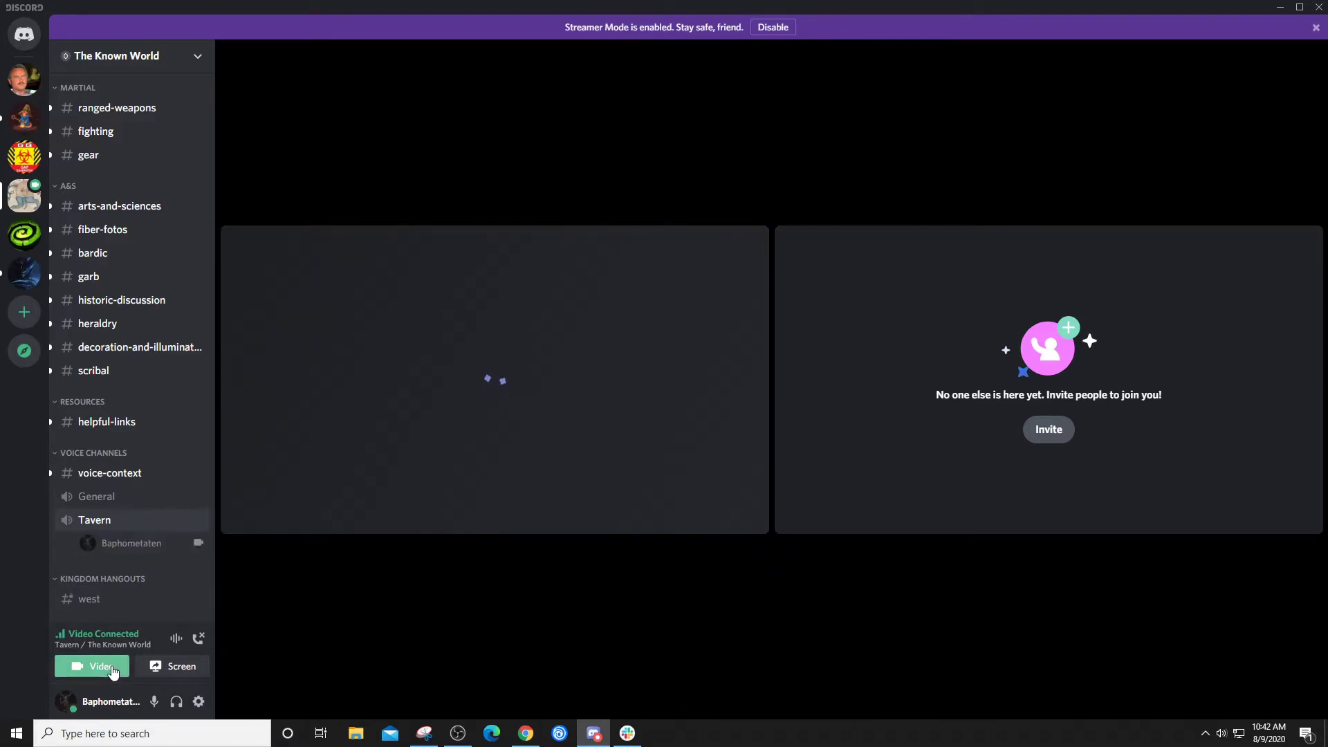
click(111, 668)
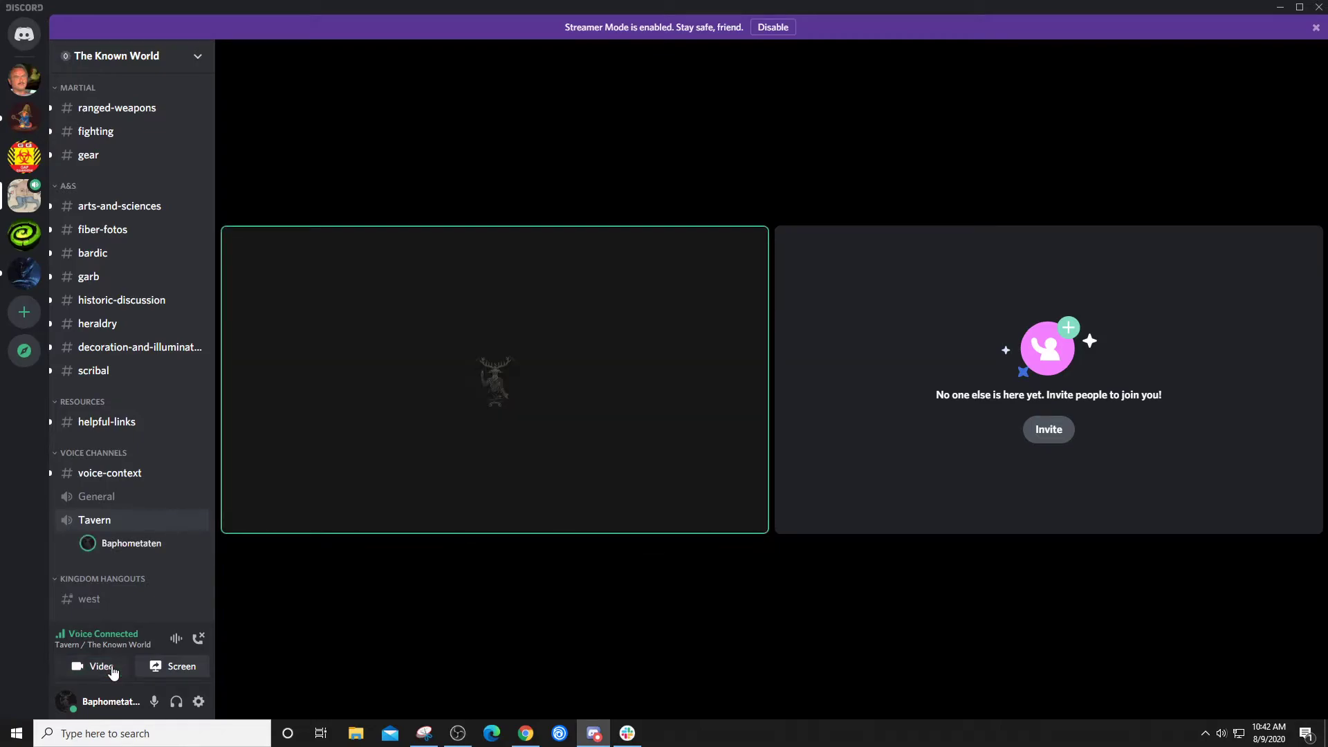
mouse_move(679, 529)
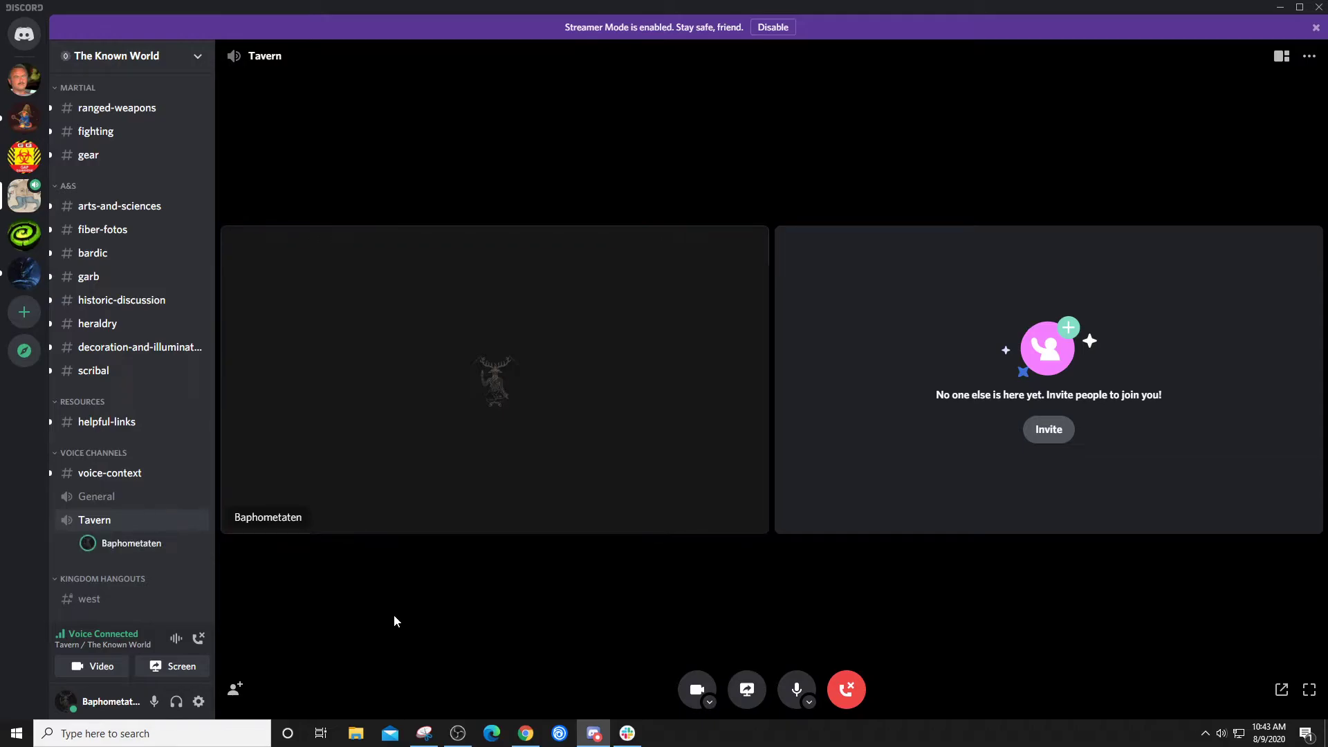
Step: Share the Snipping Tool window in the Tavern voice channel at 720 resolution and 30 frames per second
click(172, 668)
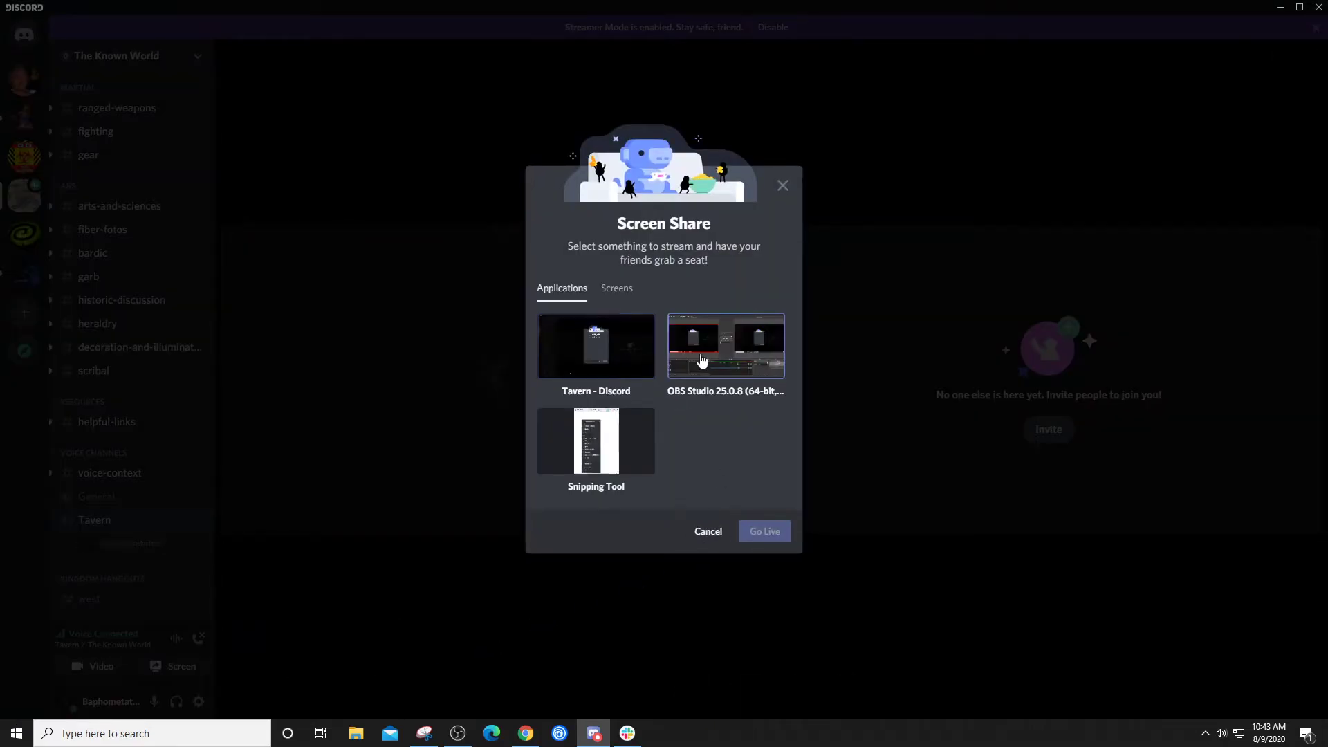
click(628, 435)
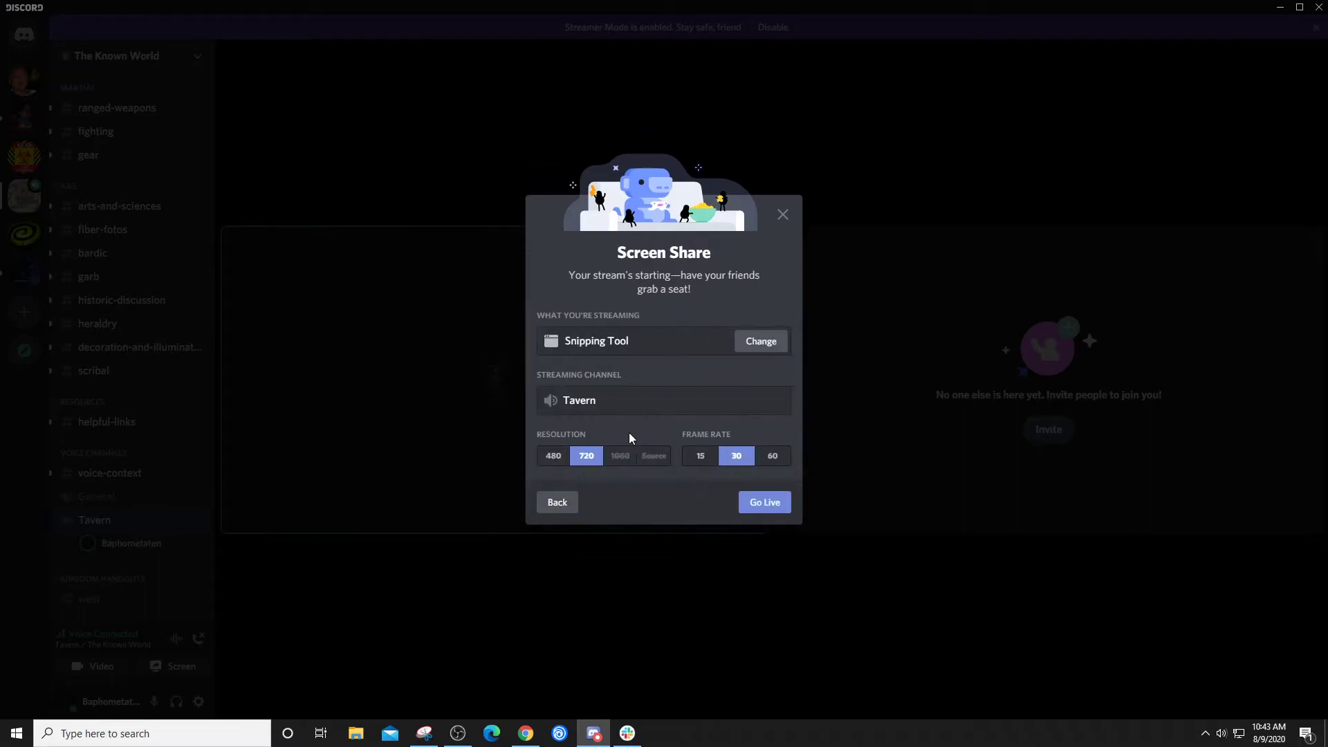
click(764, 504)
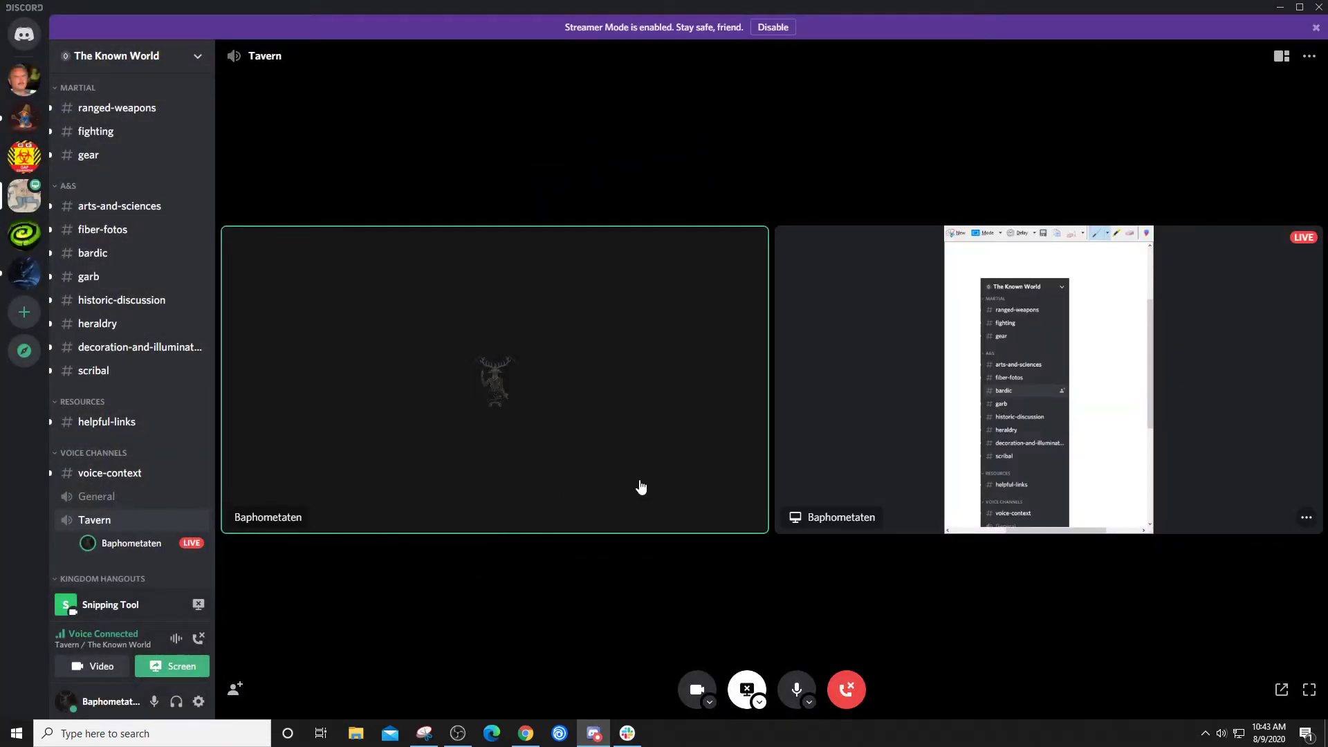
Step: Stop streaming the Snipping Tool window
click(173, 668)
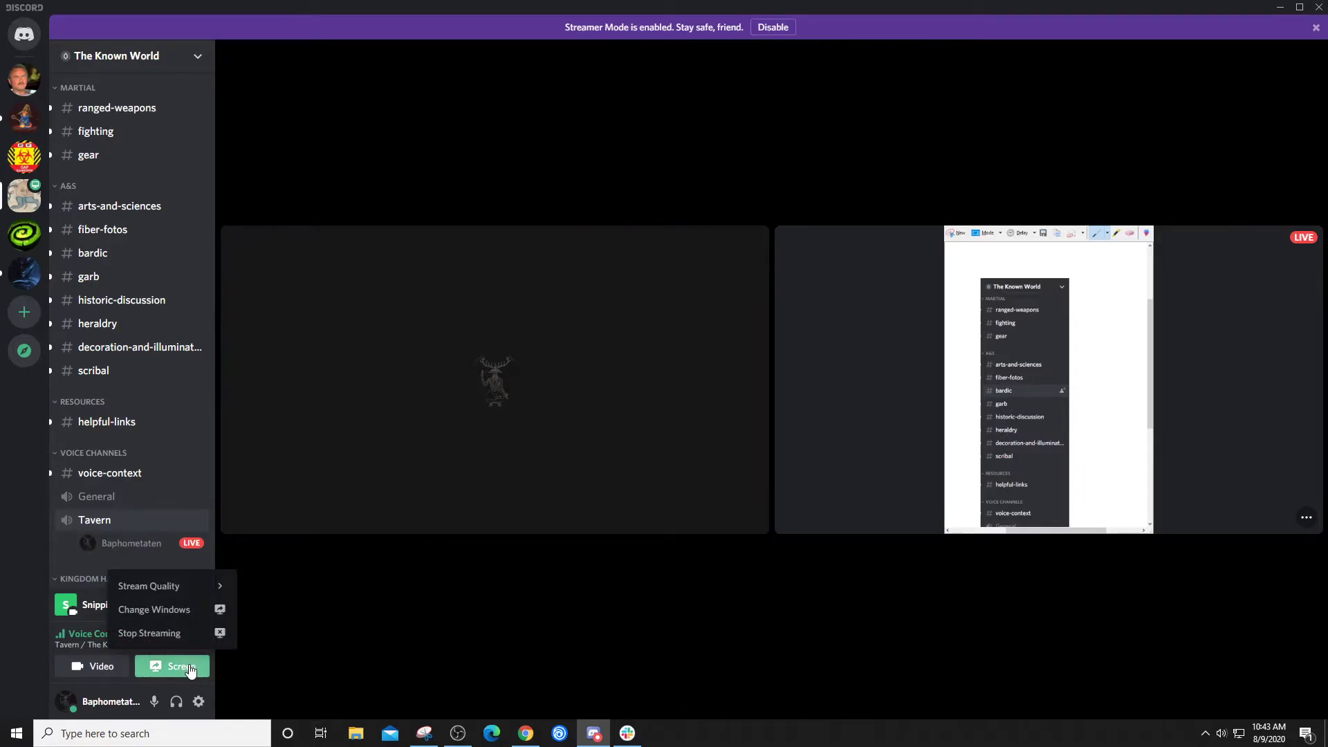
click(173, 668)
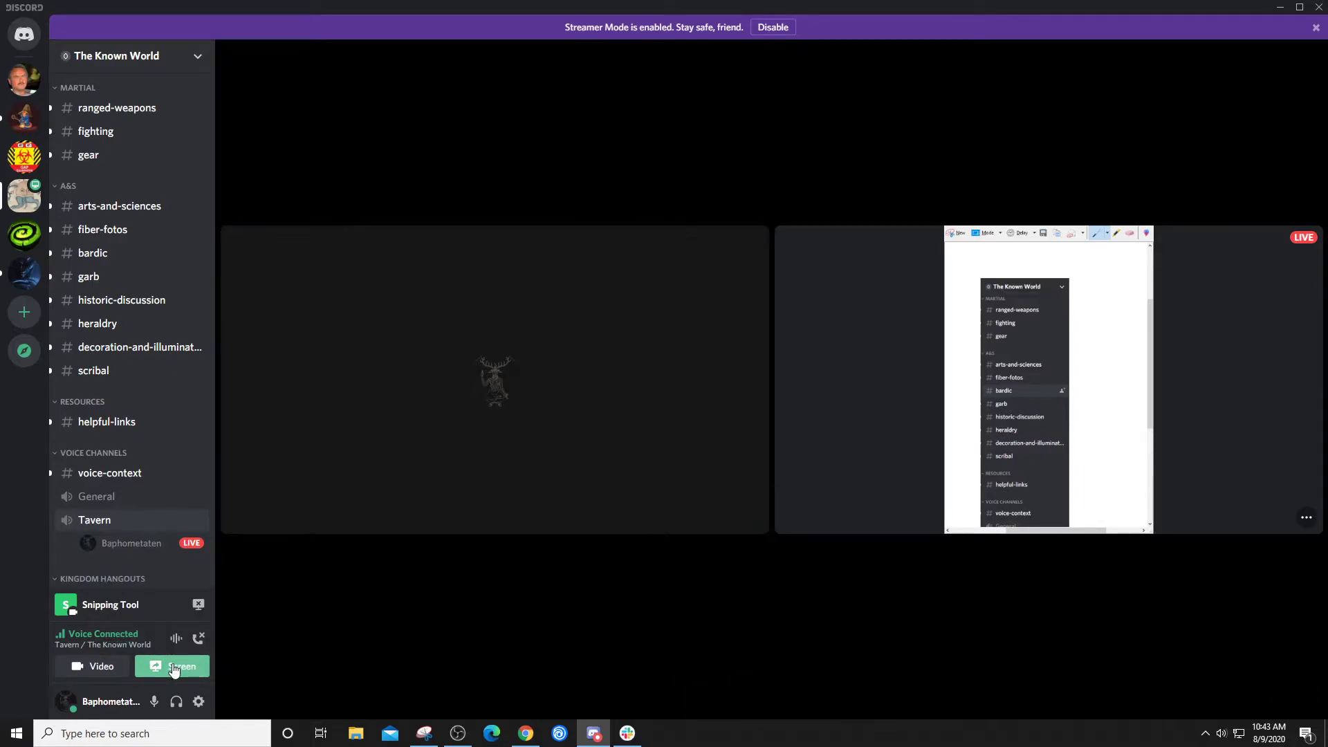
click(174, 668)
click(174, 668)
click(173, 668)
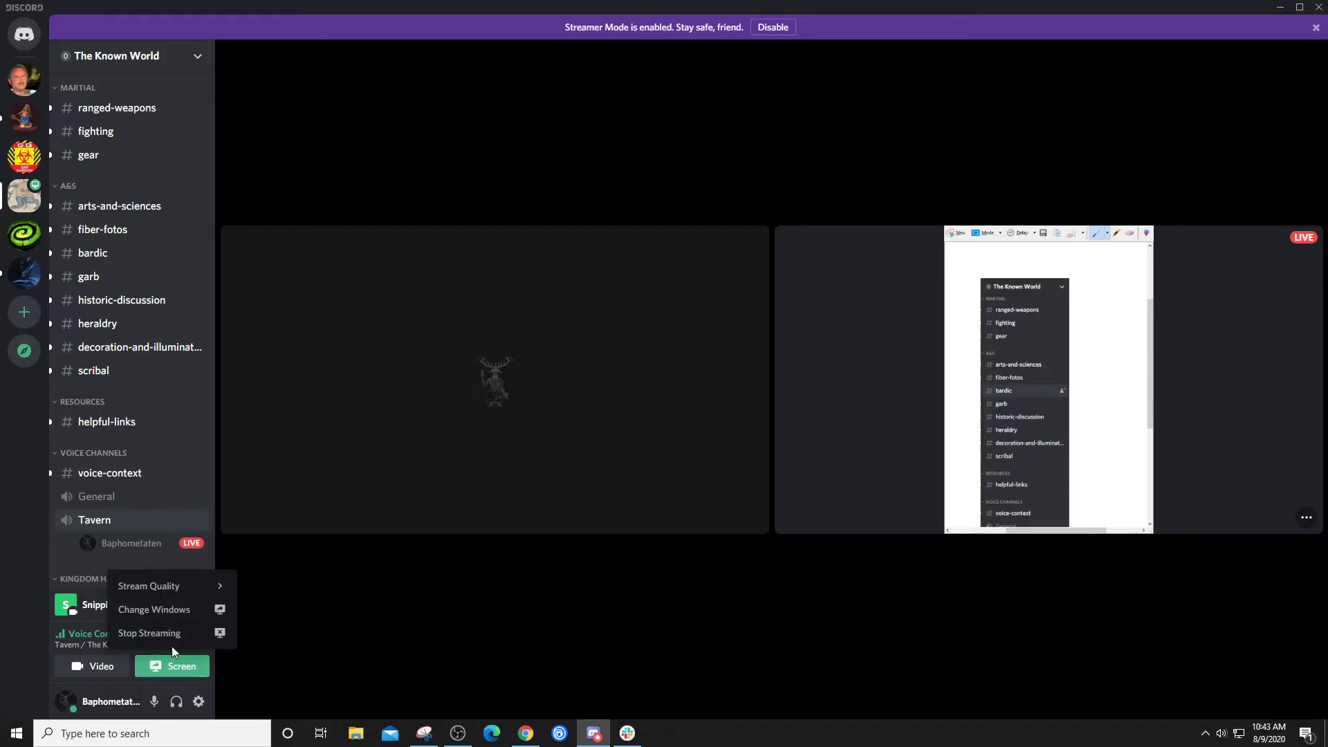
click(166, 633)
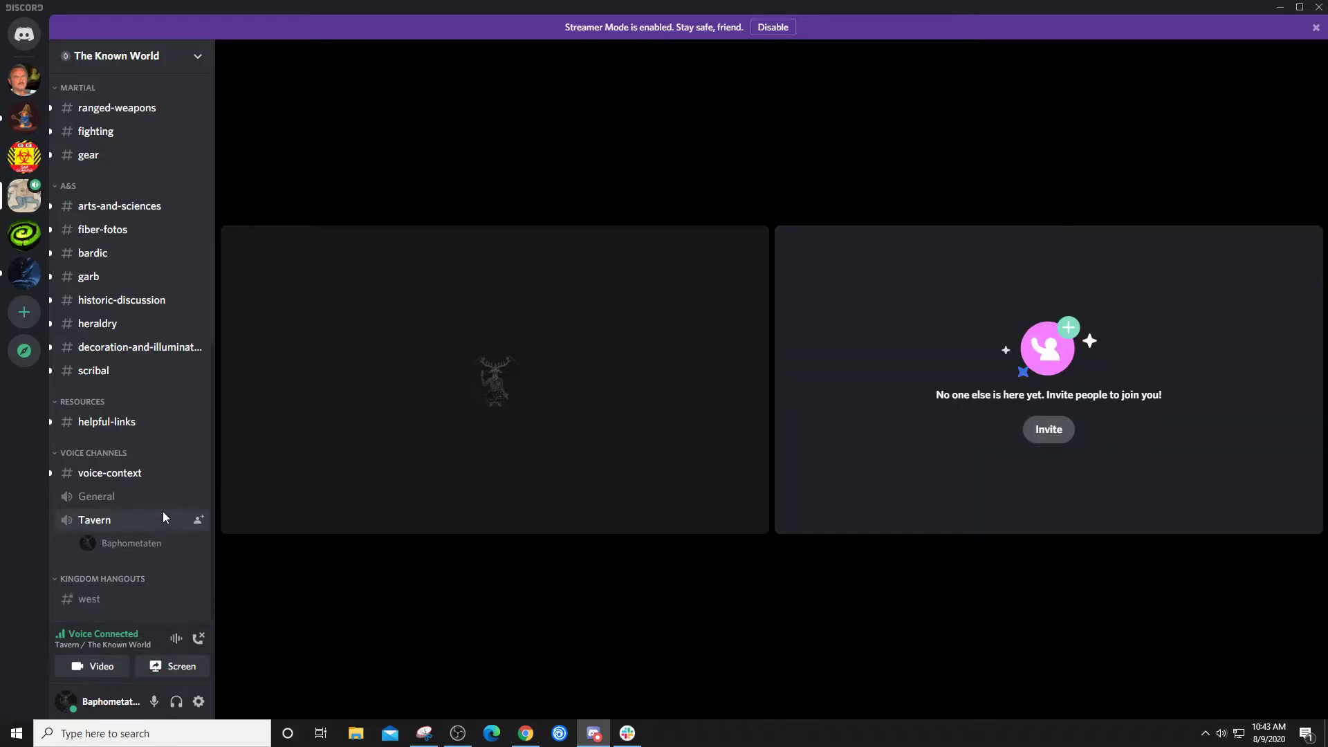
Step: Open the online friends list and view the direct message conversations with two friends
scroll(161, 514, up, 5)
scroll(159, 513, up, 3)
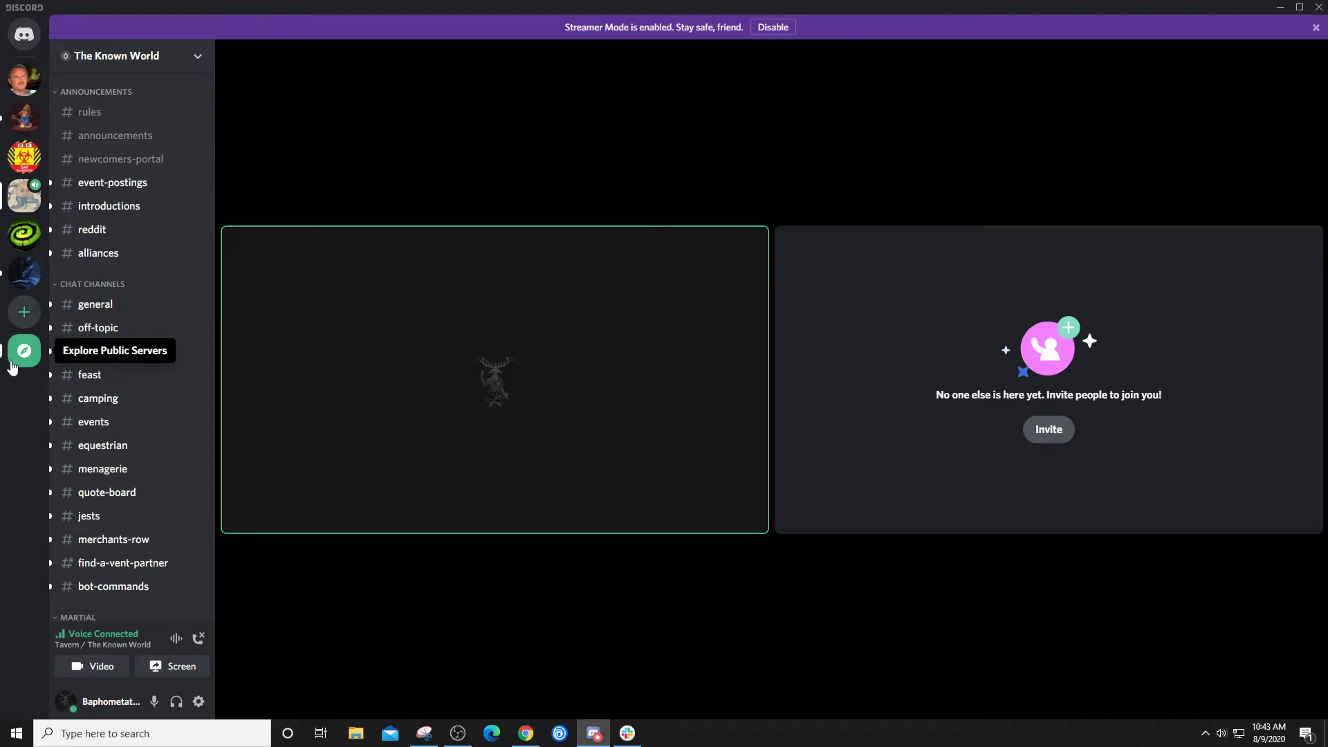
click(24, 33)
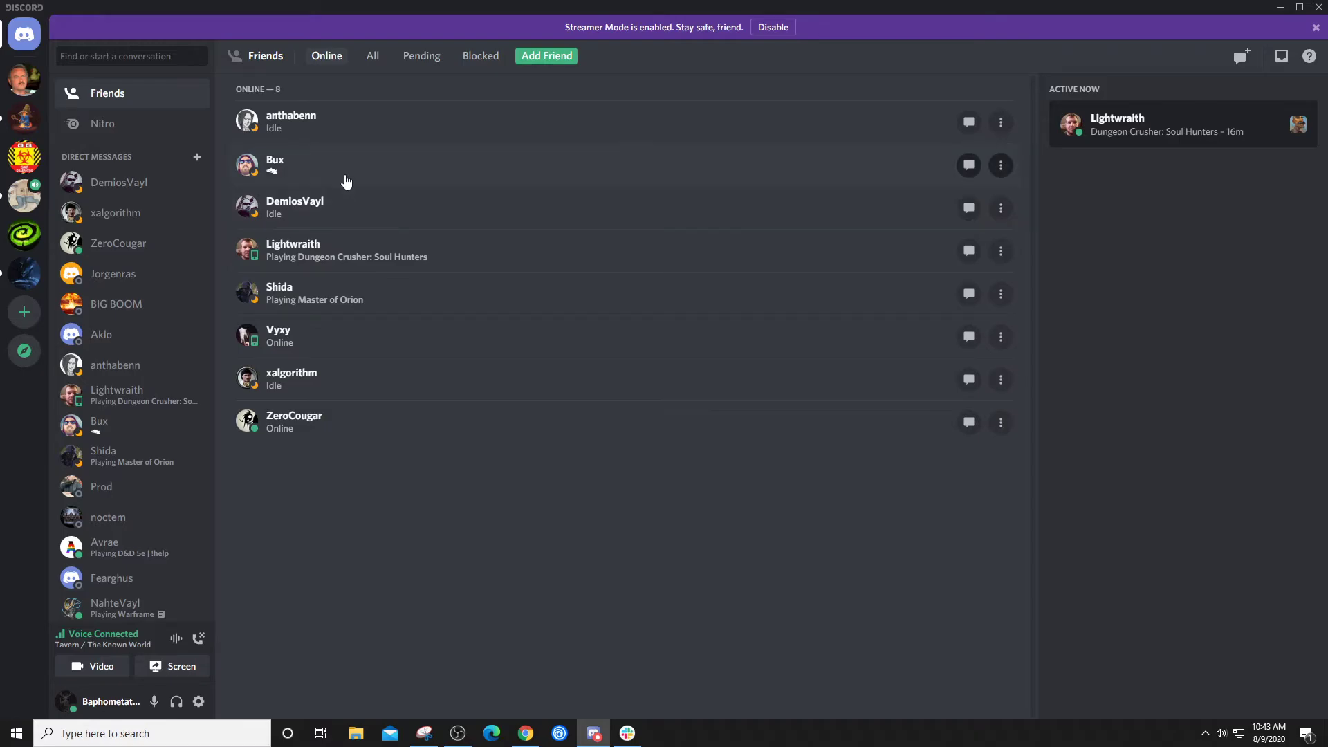
click(347, 213)
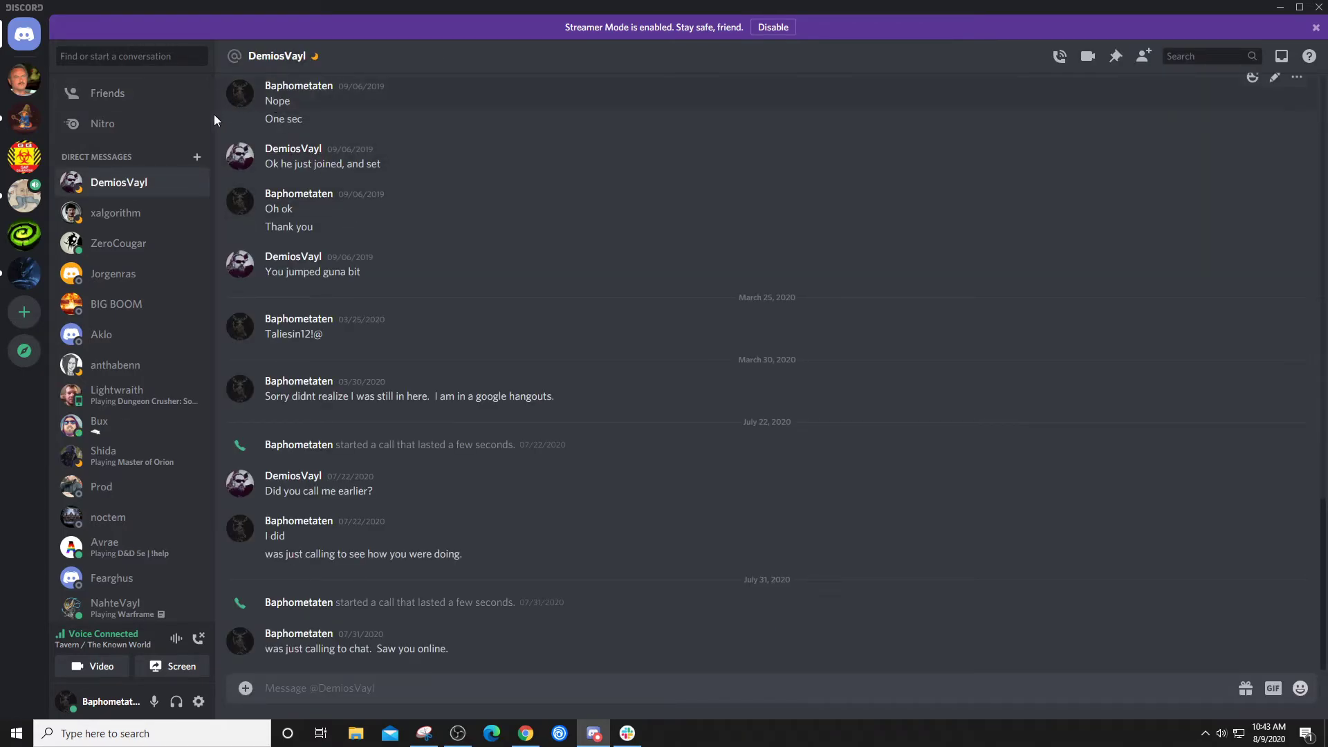
click(141, 215)
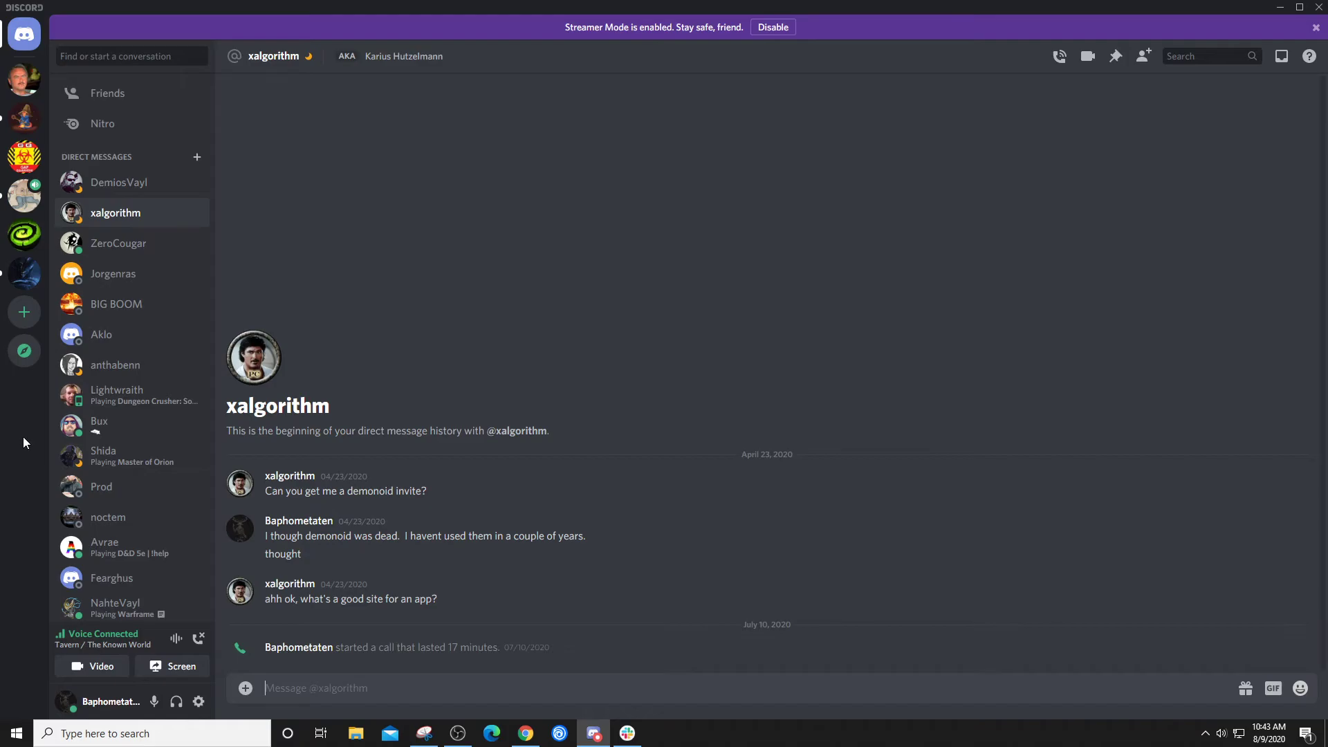
Step: Return to The Known World server and disconnect from the Tavern voice channel
click(28, 201)
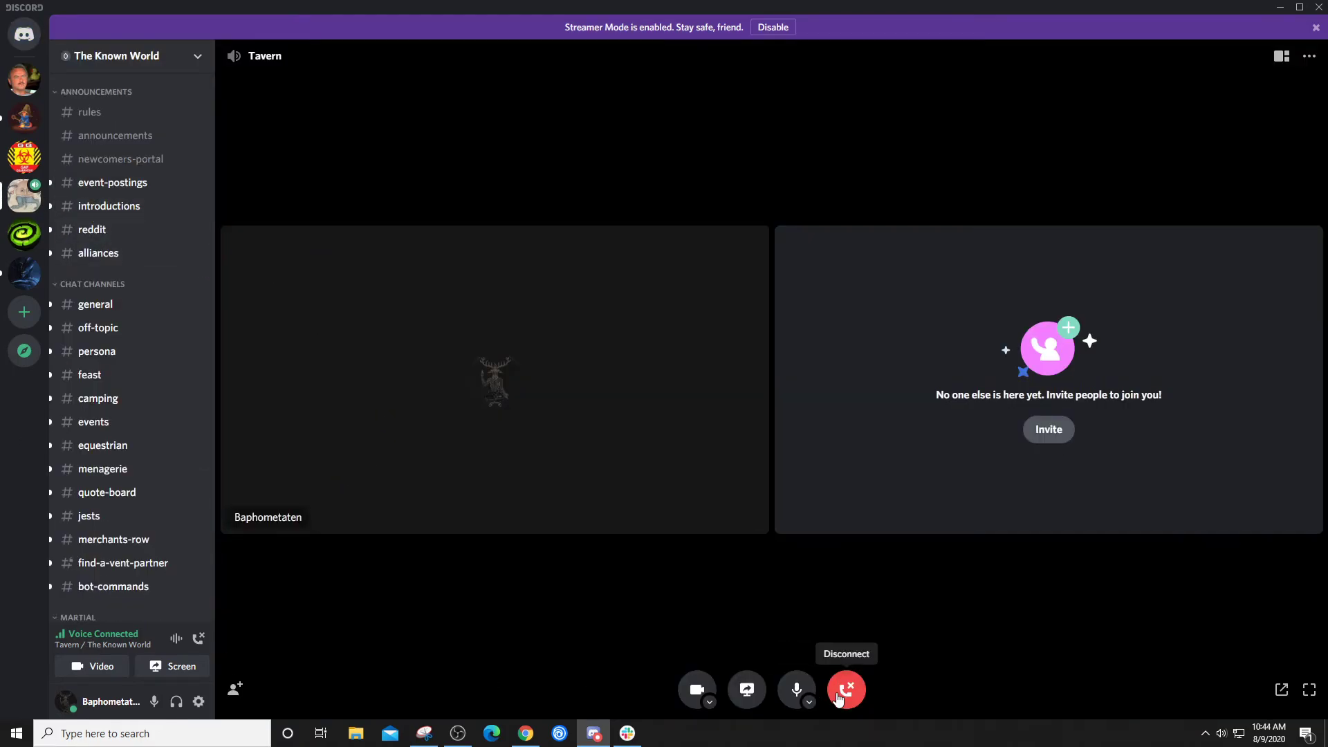
click(847, 690)
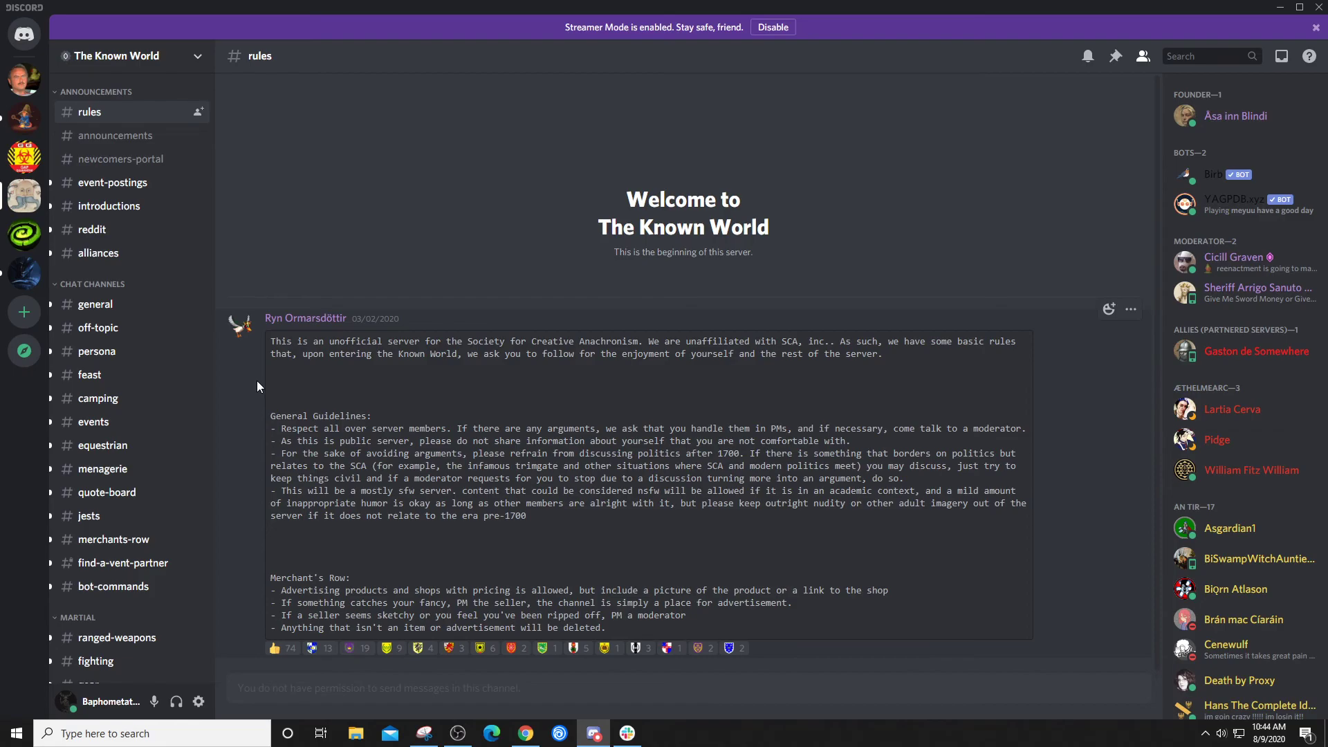
scroll(110, 213, down, 5)
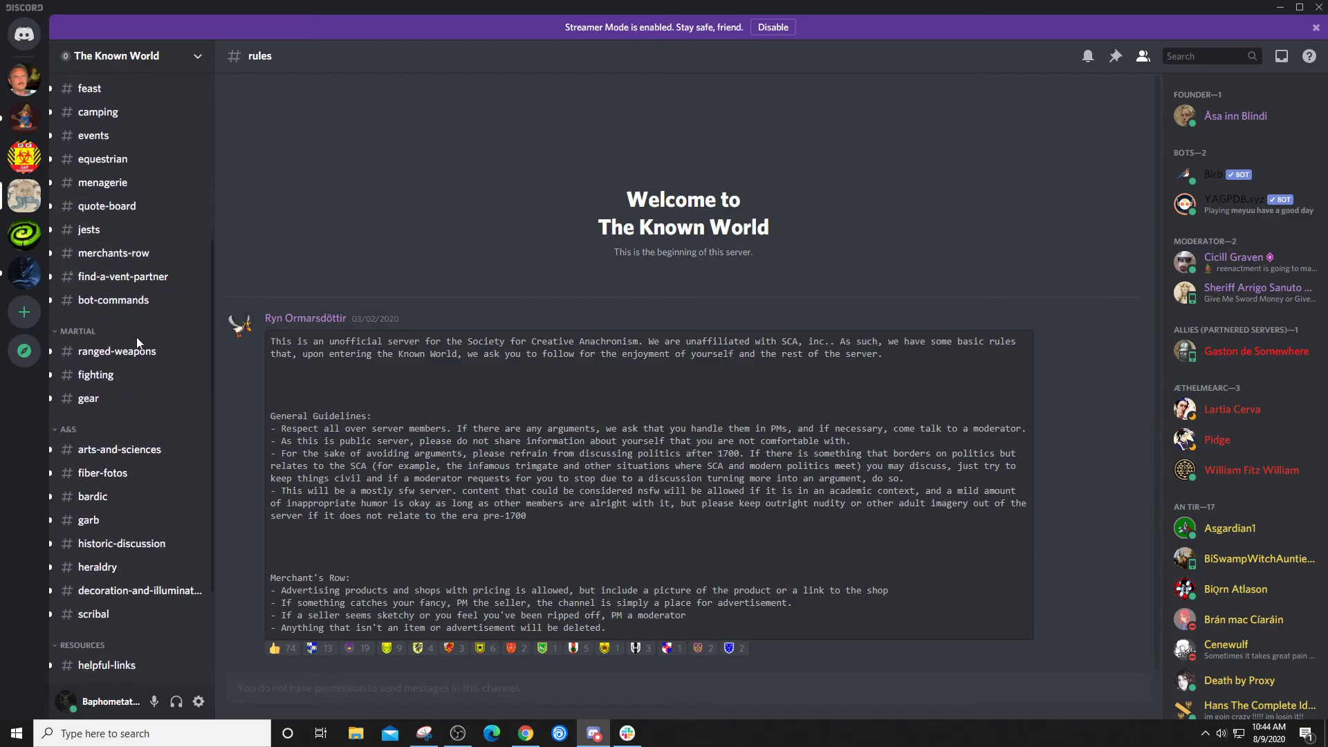
scroll(132, 422, down, 3)
scroll(130, 430, up, 5)
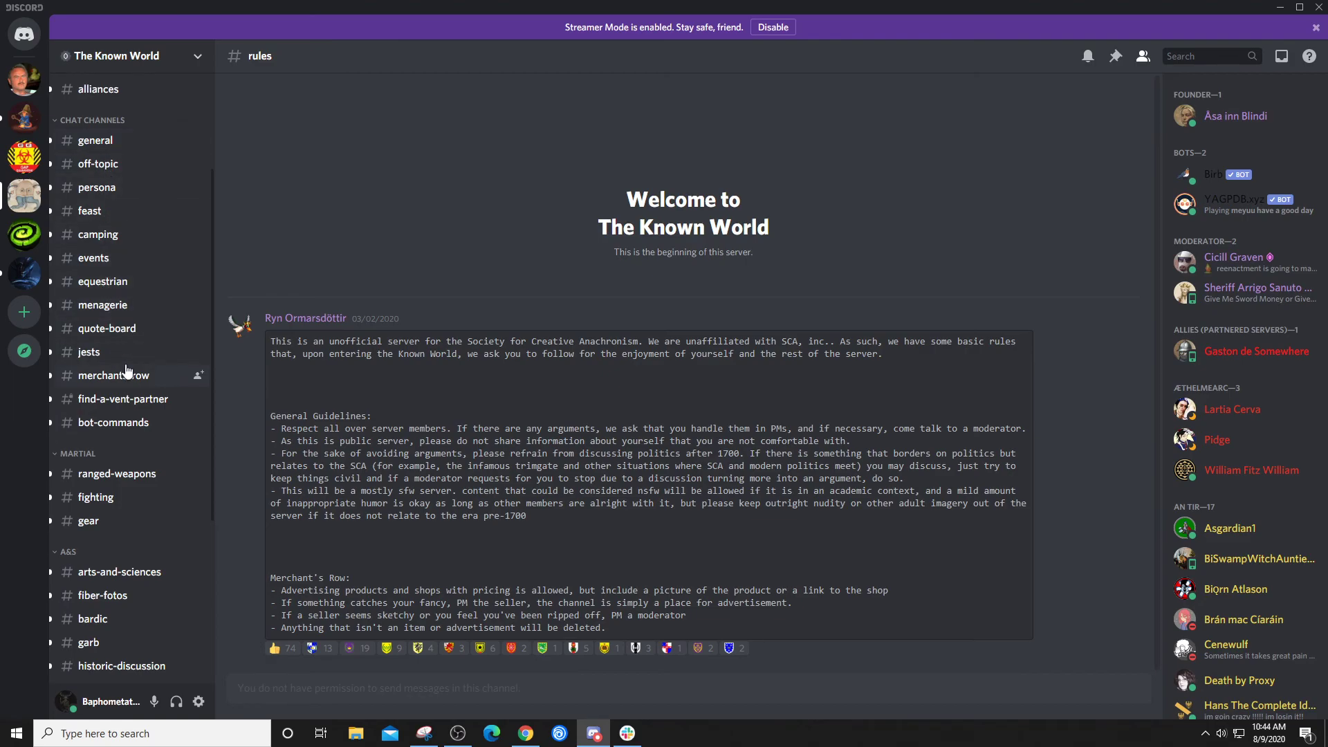
scroll(126, 372, down, 5)
scroll(126, 364, up, 8)
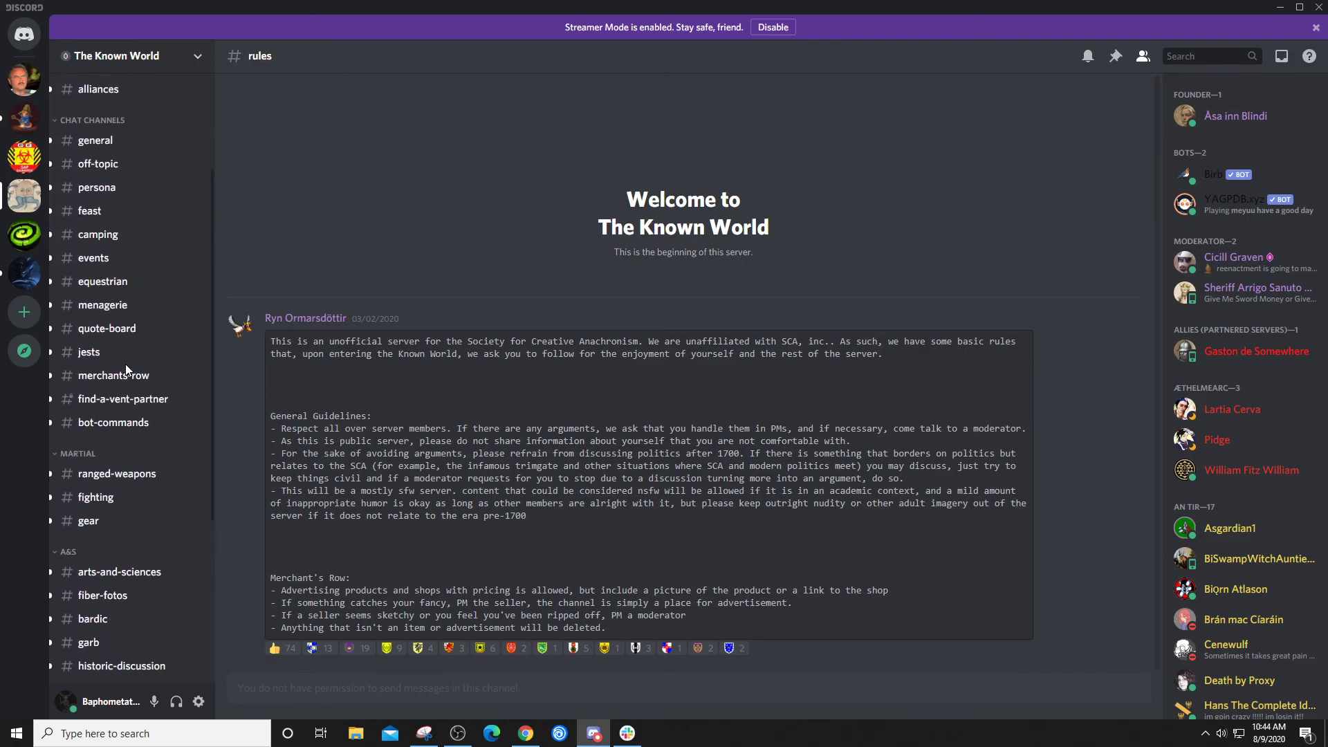